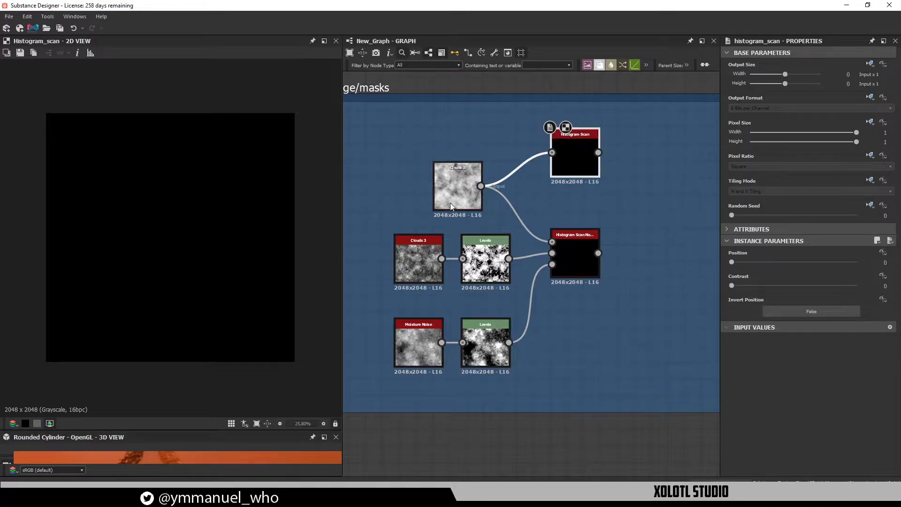
Preview the Histogram Scan output, raise its Position, and compare it against the Clouds 2 noise
double_click(454, 200)
double_click(582, 163)
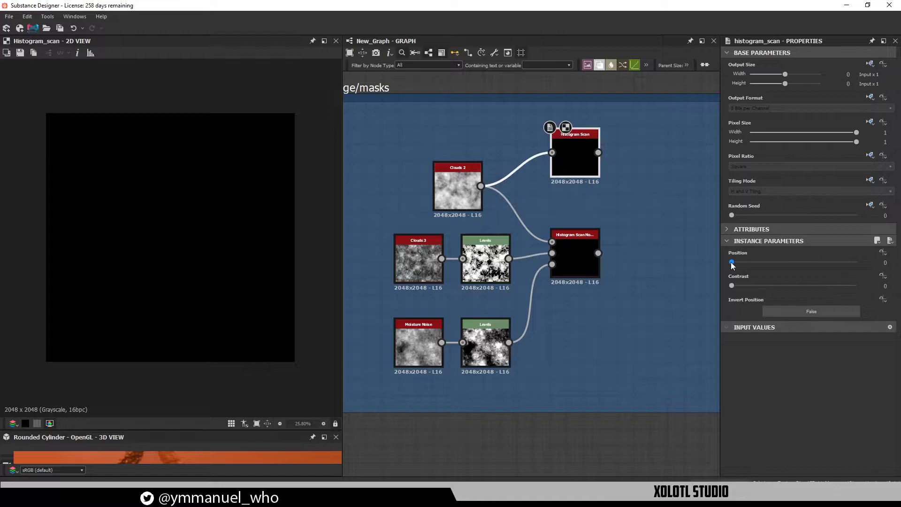
left_click_drag(731, 262, 759, 262)
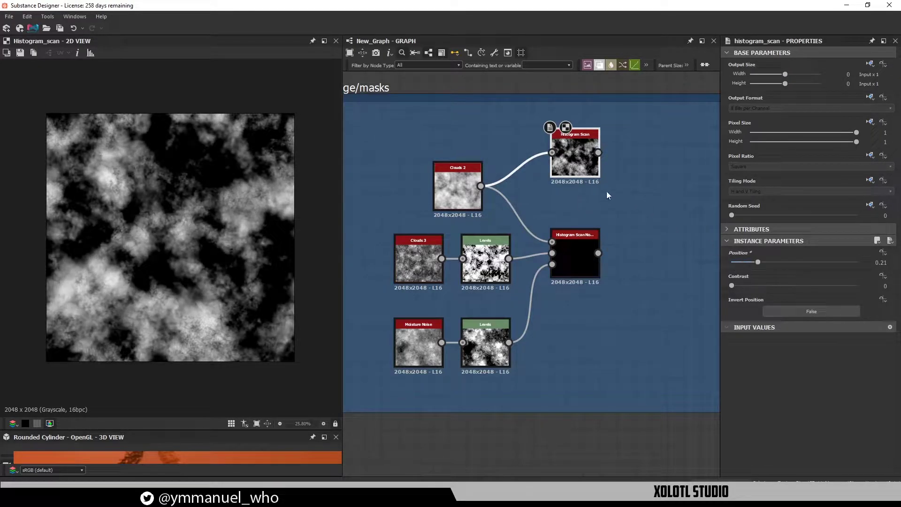
left_click(454, 180)
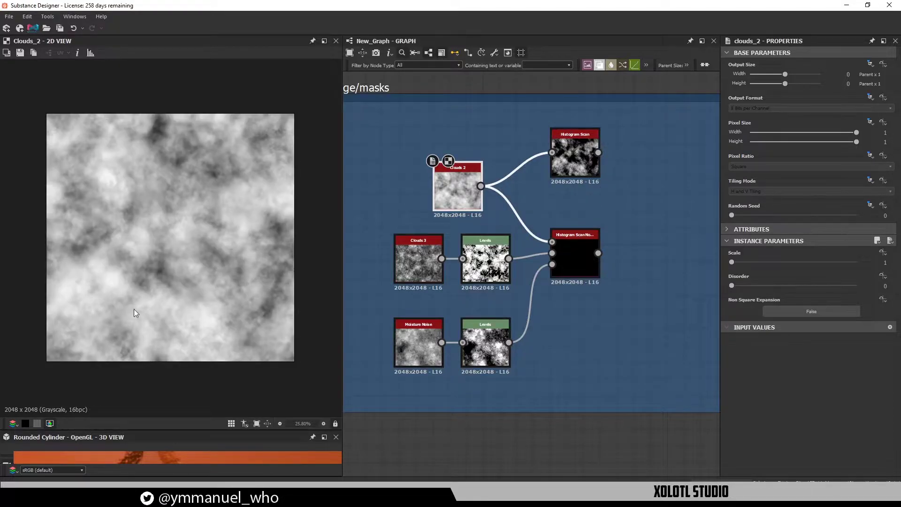
left_click(576, 164)
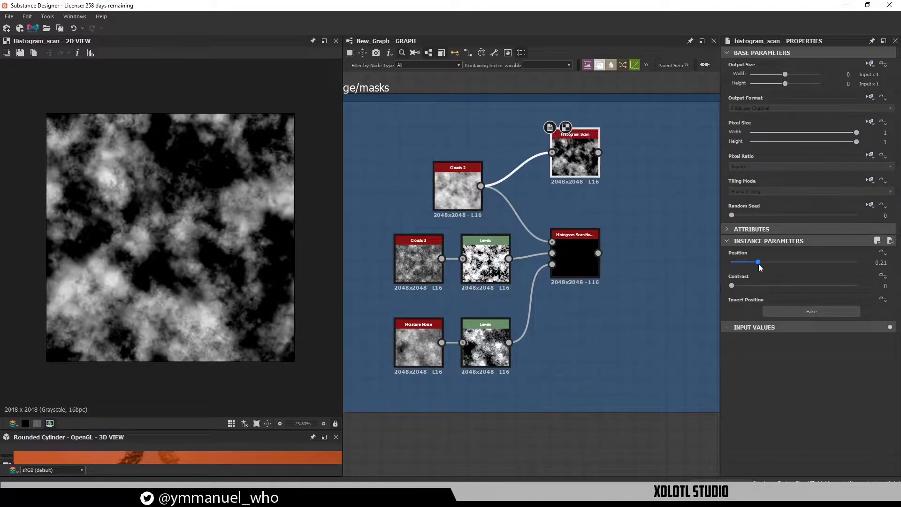
Try Position values 0.47 and 0.5, recheck Clouds 2, then settle the Position at 0.21
left_click_drag(758, 262, 790, 262)
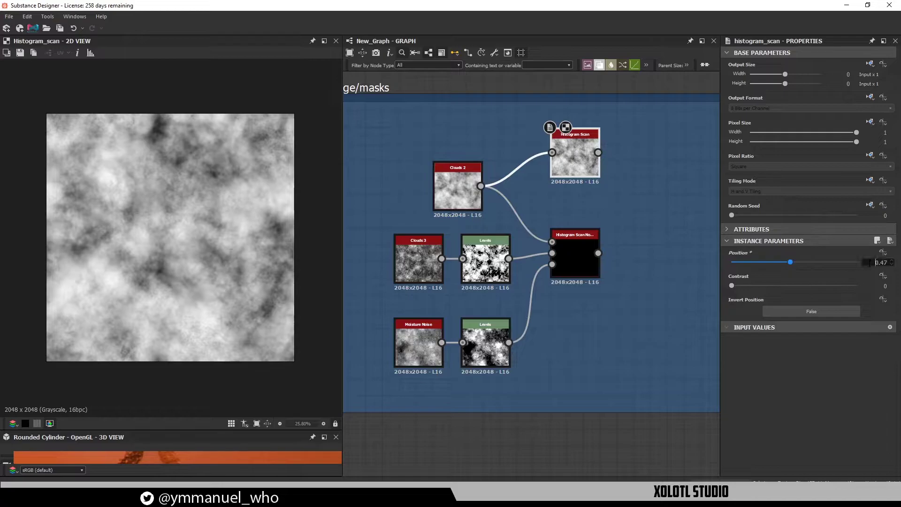
double_click(870, 262)
type("0.5")
key("Return")
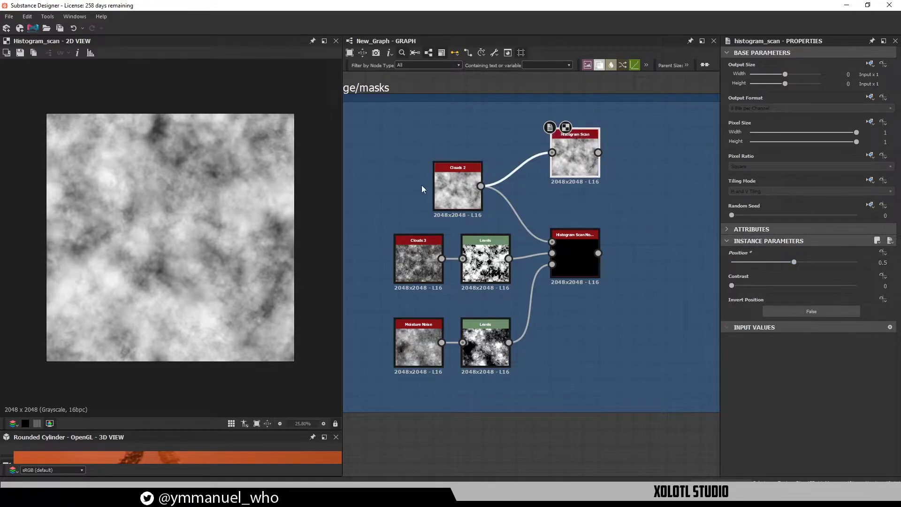
double_click(452, 188)
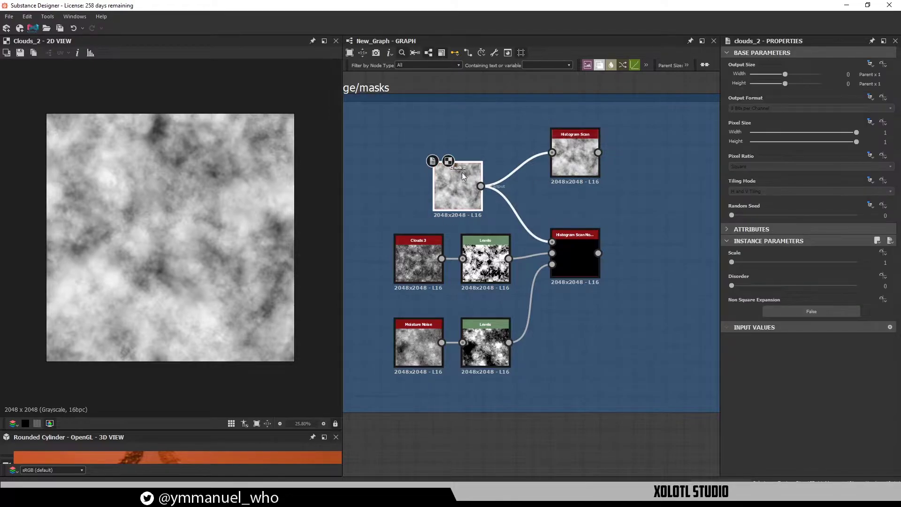
double_click(584, 174)
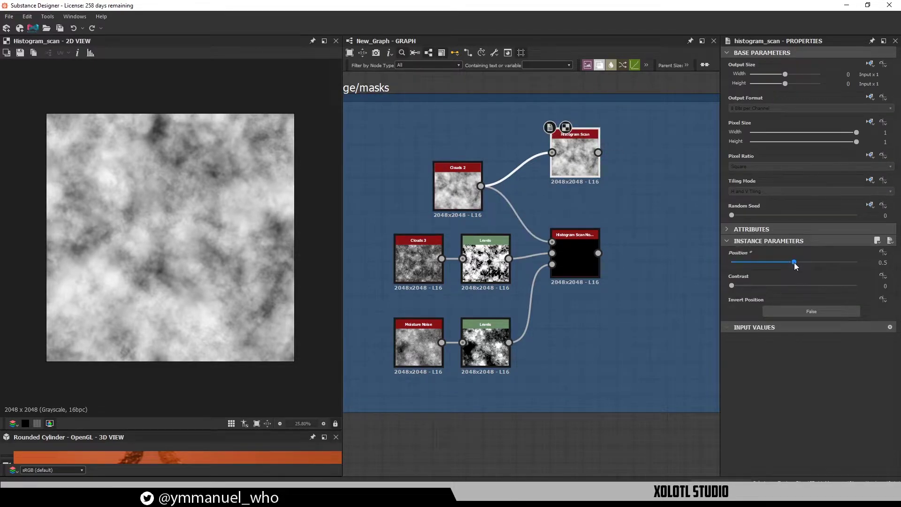
left_click_drag(796, 266, 758, 262)
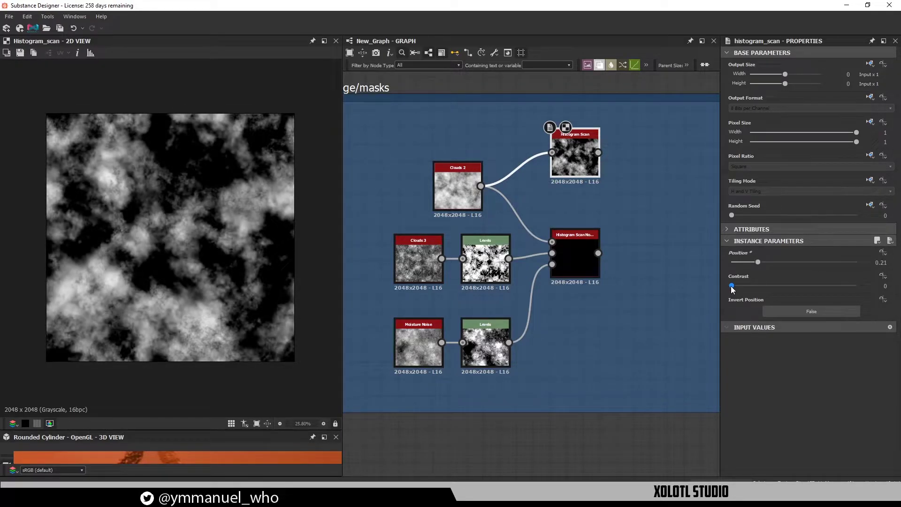
Raise the Histogram Scan Contrast and toggle Invert Position on and off twice, ending non-inverted
left_click_drag(732, 286, 874, 287)
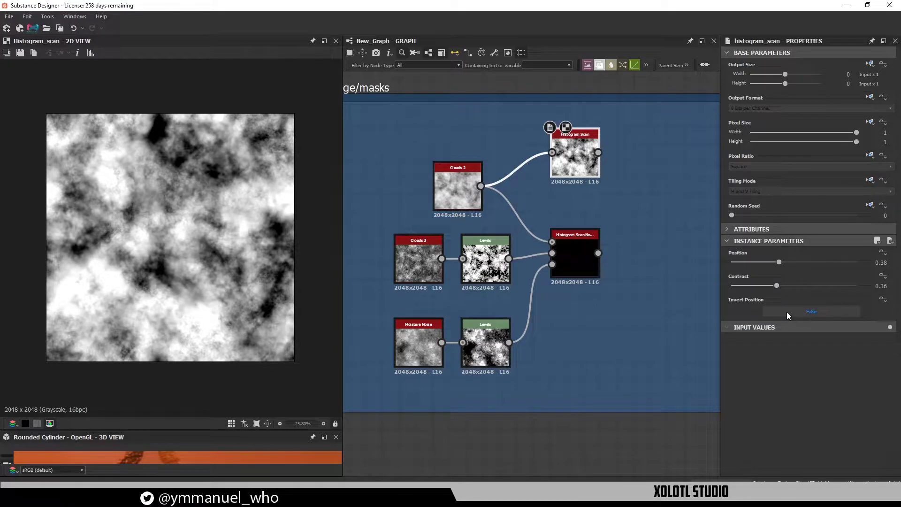
left_click(787, 311)
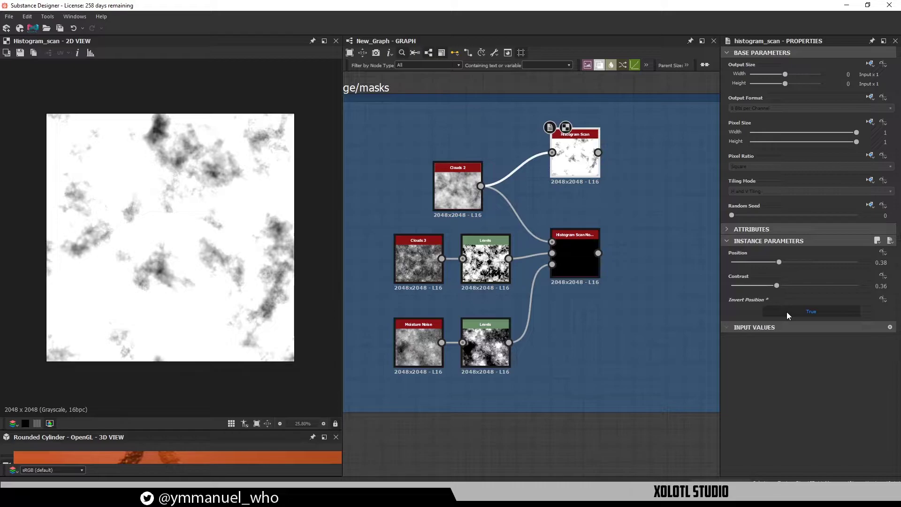
left_click(787, 312)
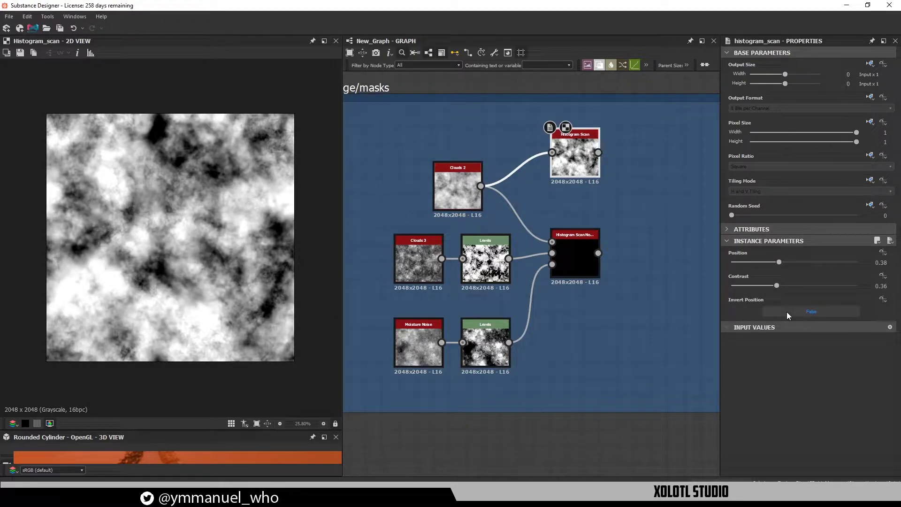
left_click(787, 312)
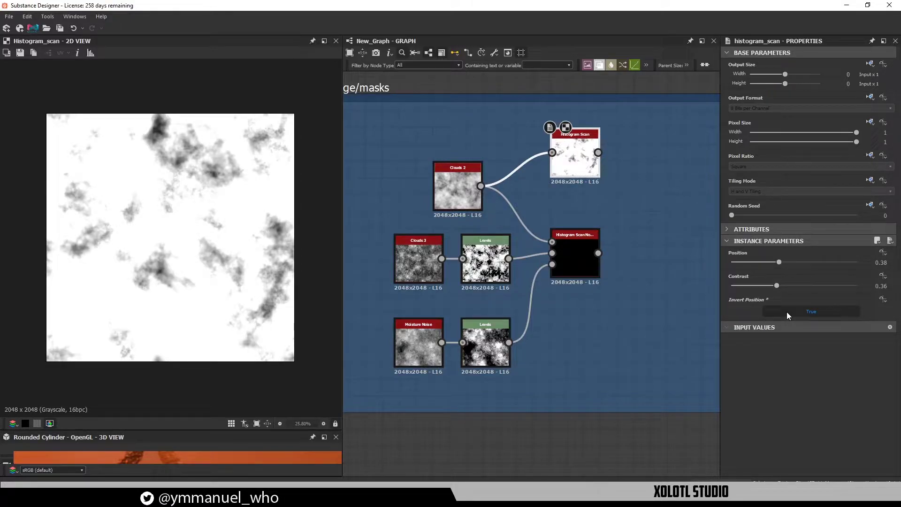
left_click(787, 312)
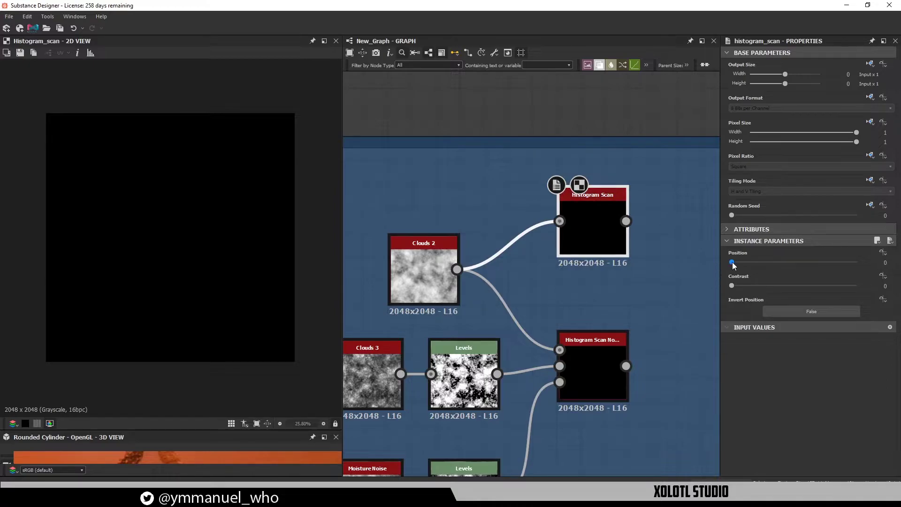
Set the Histogram Scan to Position 0.15 and Contrast 0.95 for sparse hard-edged white blobs
left_click_drag(732, 262, 850, 287)
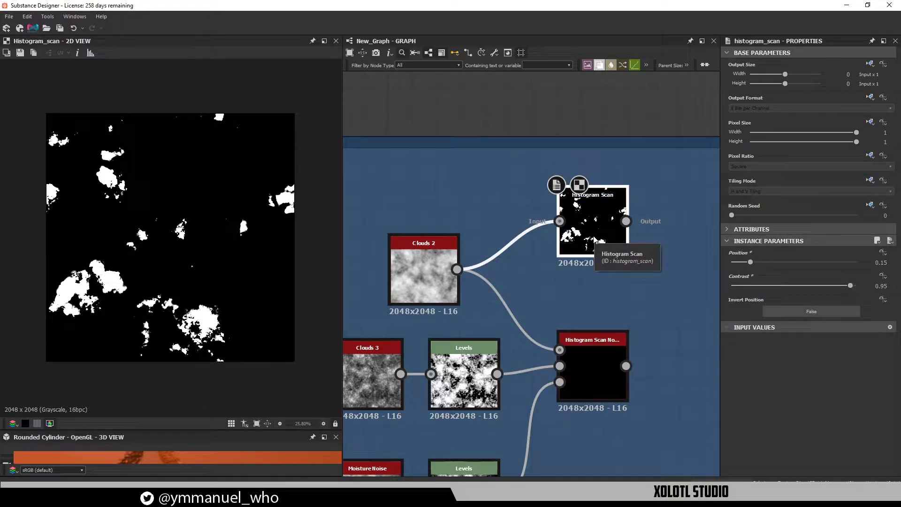
middle_click_drag(594, 239, 635, 100)
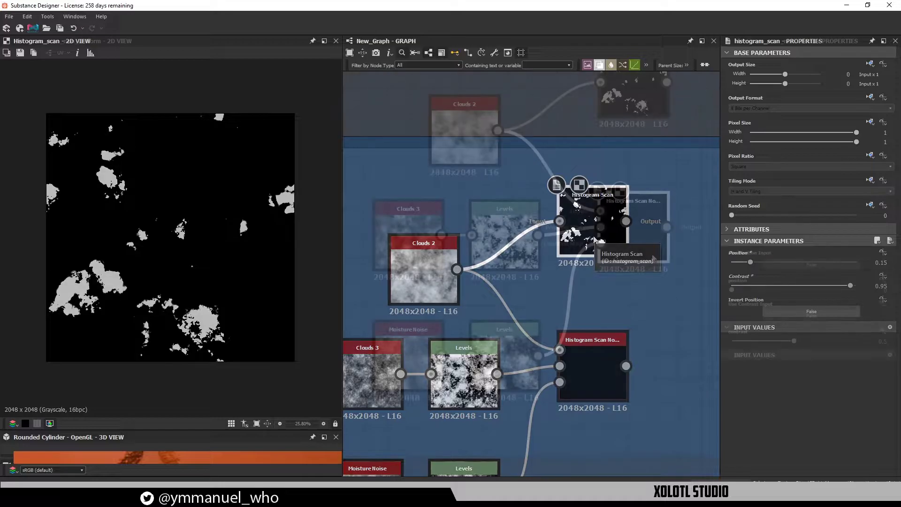
Select the Histogram Scan Non-Uniform node to show its position 0, contrast 0.5 settings and black output
left_click(653, 257)
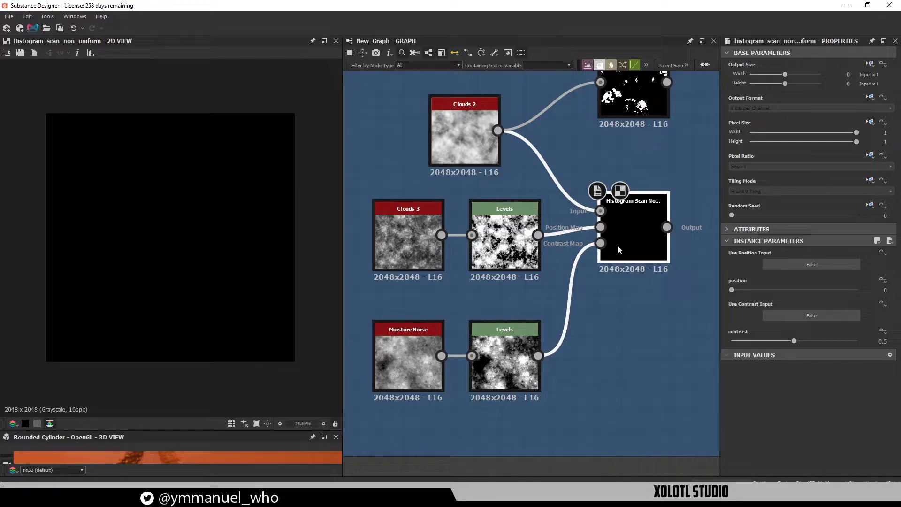
left_click(479, 145)
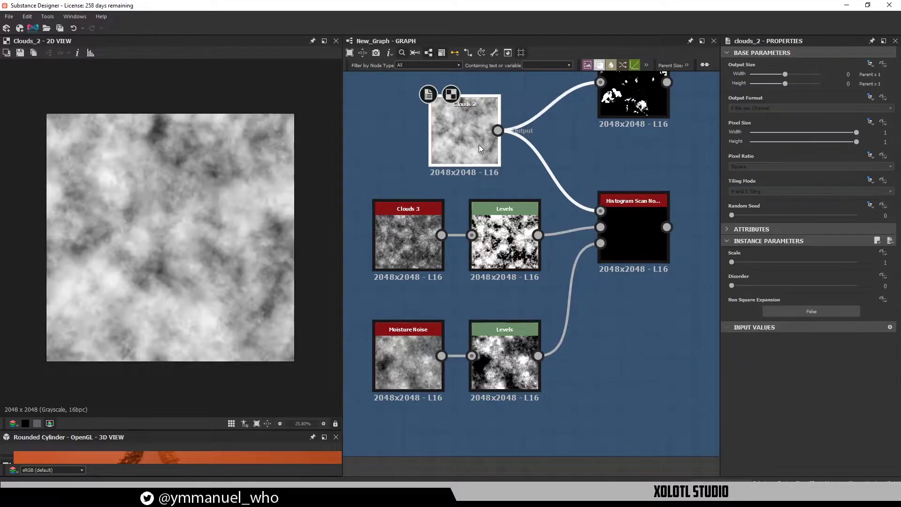
left_click(501, 230)
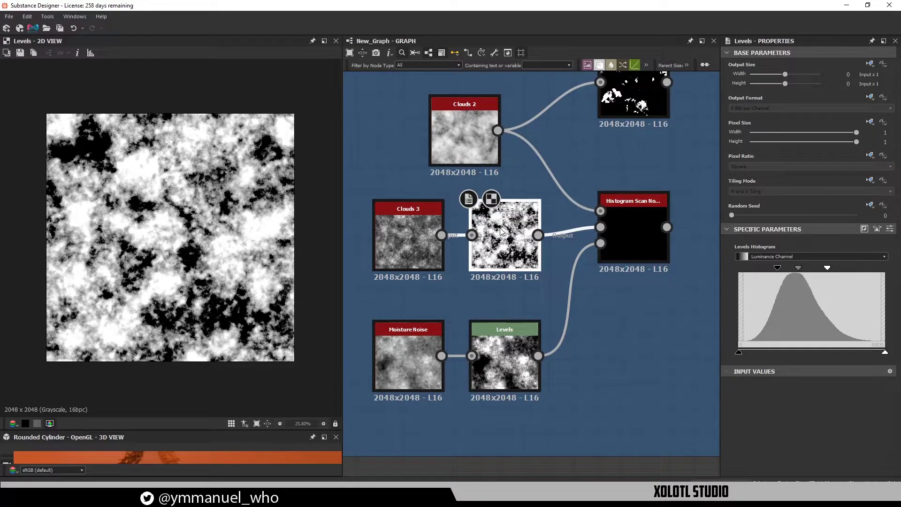
left_click(501, 330)
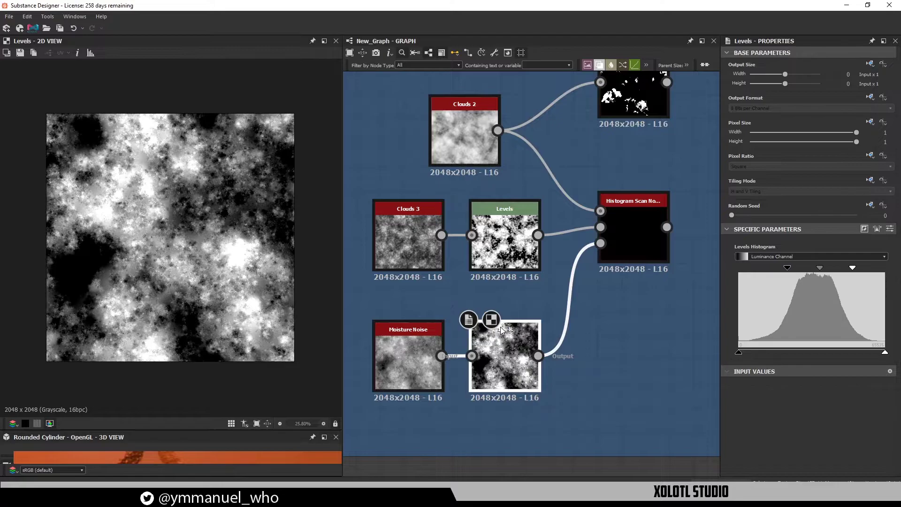
left_click(639, 237)
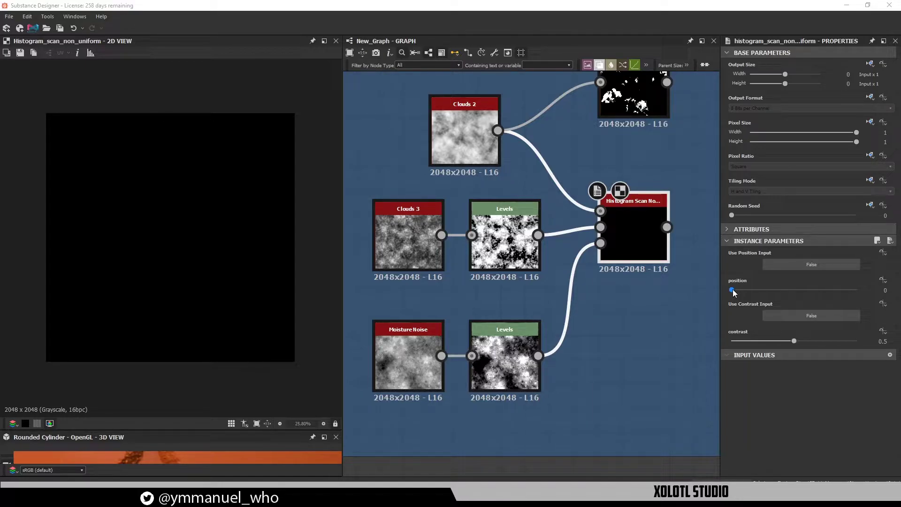
Set the non-uniform scan position to 0.21, try contrast 0.84, then undo back to contrast 0.5
left_click_drag(734, 289, 760, 292)
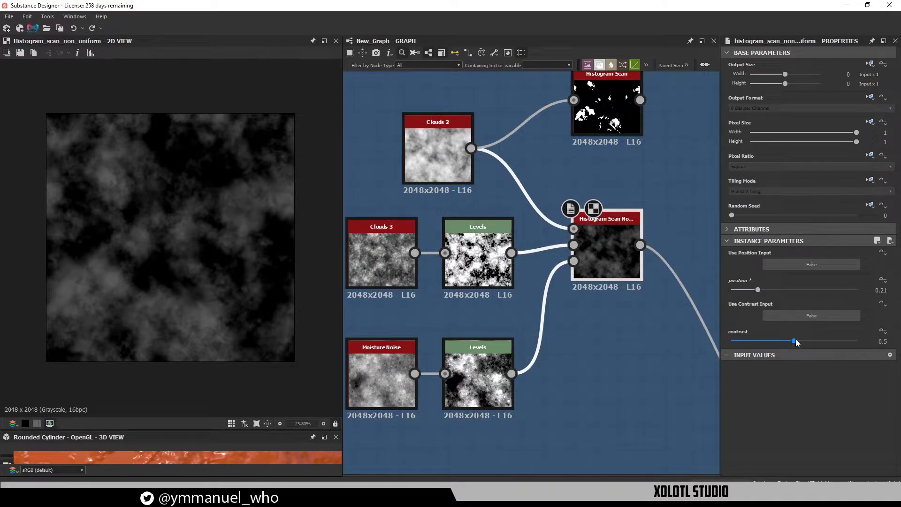
left_click_drag(796, 339, 837, 341)
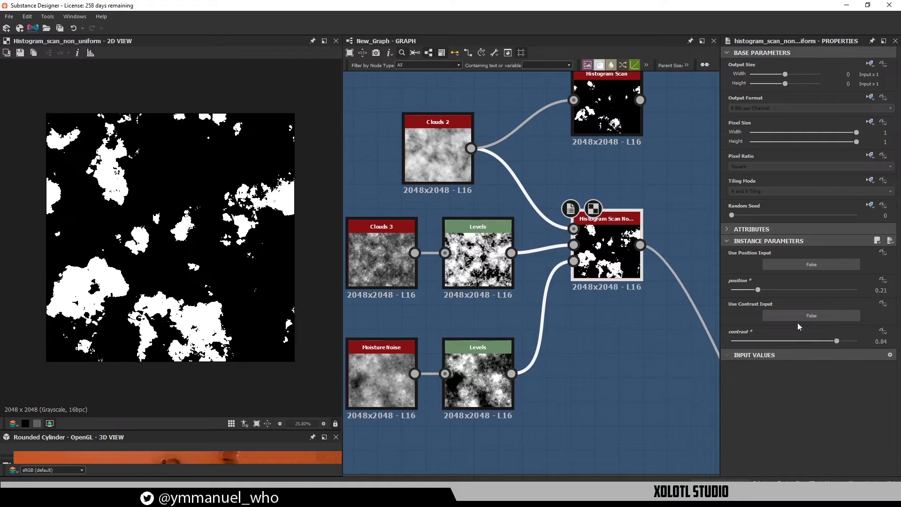
key("ctrl+z")
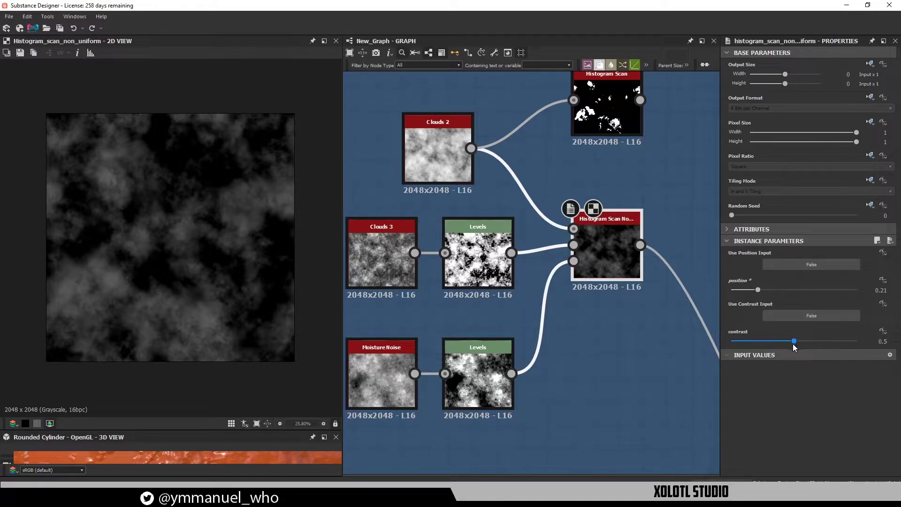
Show the output histogram, enlarge the 3D view, and test contrast values around 0.22 and 0.14
left_click(90, 53)
left_click_drag(794, 341, 759, 341)
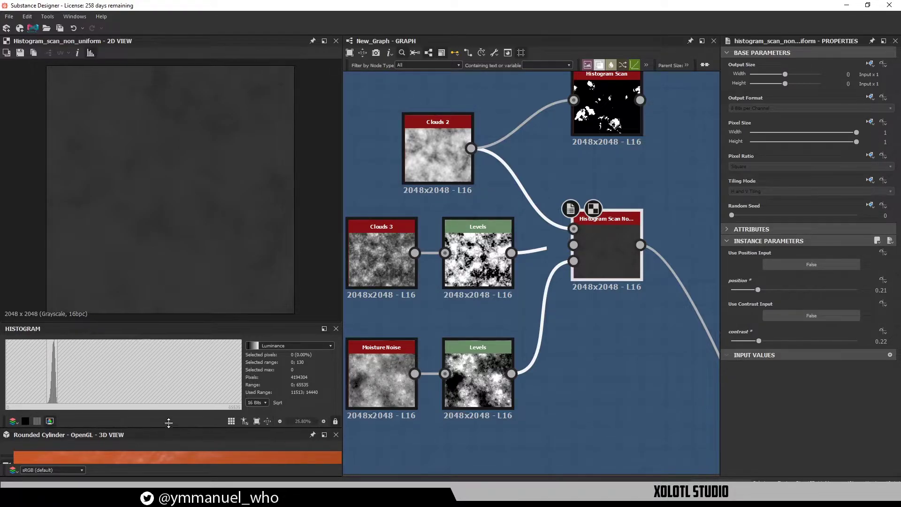
left_click_drag(167, 431, 166, 185)
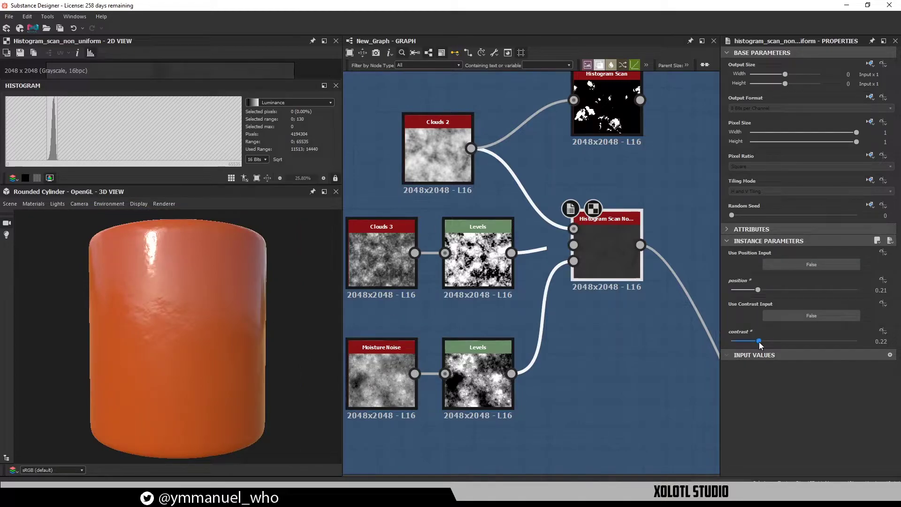
mouse_move(759, 341)
left_mouse_down()
mouse_move(750, 341)
mouse_move(793, 339)
mouse_move(764, 341)
left_mouse_up()
scroll(201, 335, "down", 2)
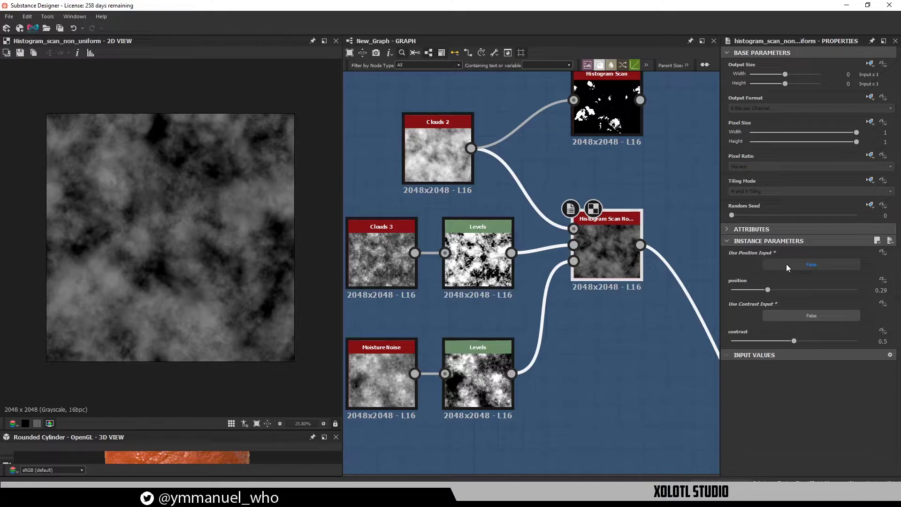
Turn on Use Position Input, comparing once with it off, and turn on Use Contrast Input
left_click(787, 264)
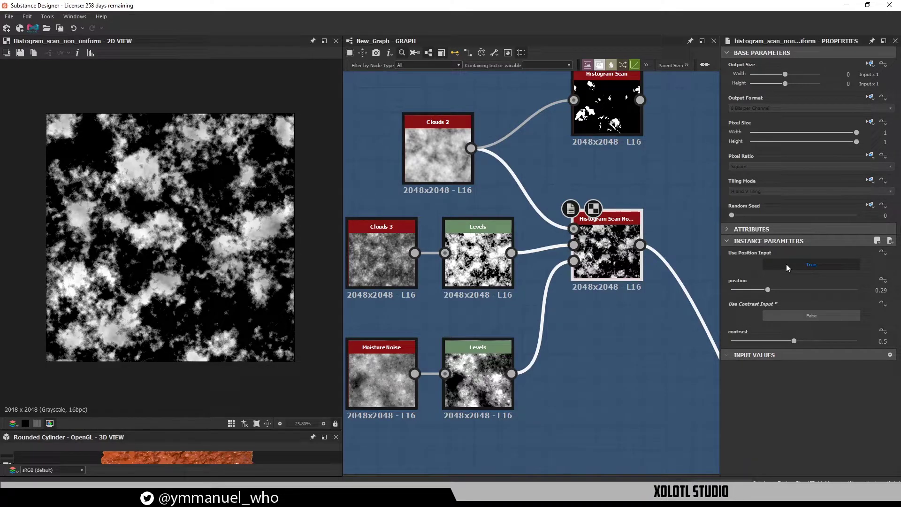
left_click(787, 263)
left_click(787, 264)
left_click(786, 320)
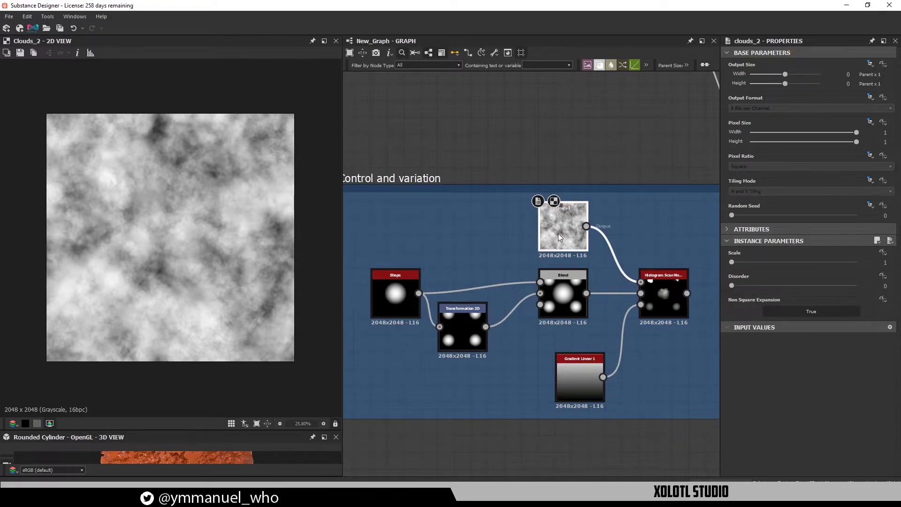
Preview the Blend and Gradient Linear 1 maps, then select the next Non-Uniform scan at position 0.57, contrast 0.68
left_click(572, 274)
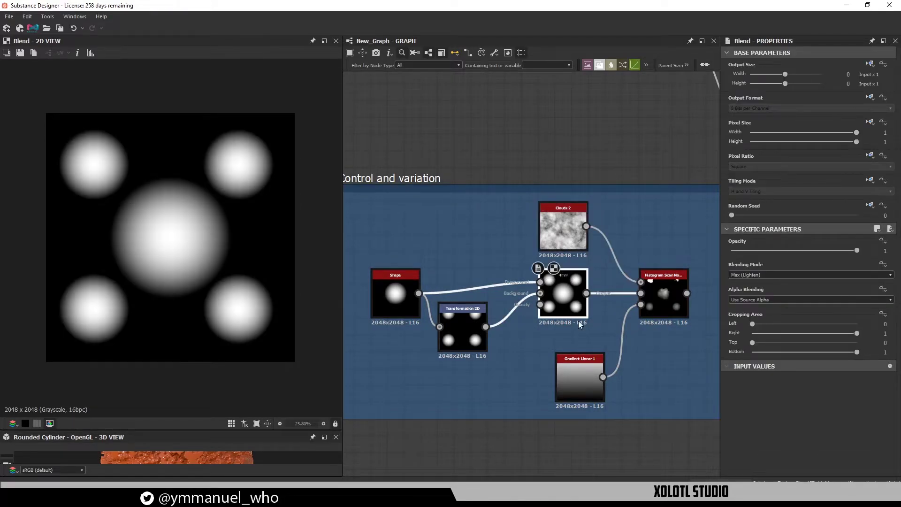
left_click(580, 391)
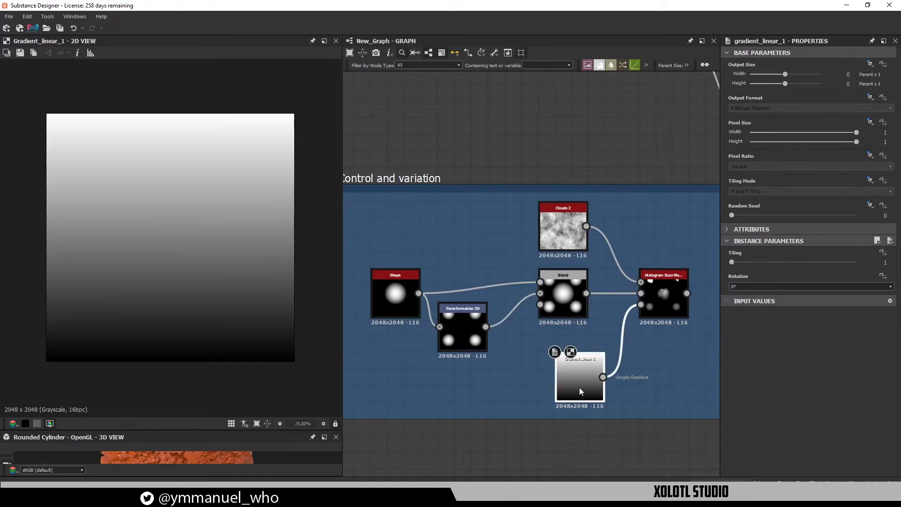
left_click(662, 293)
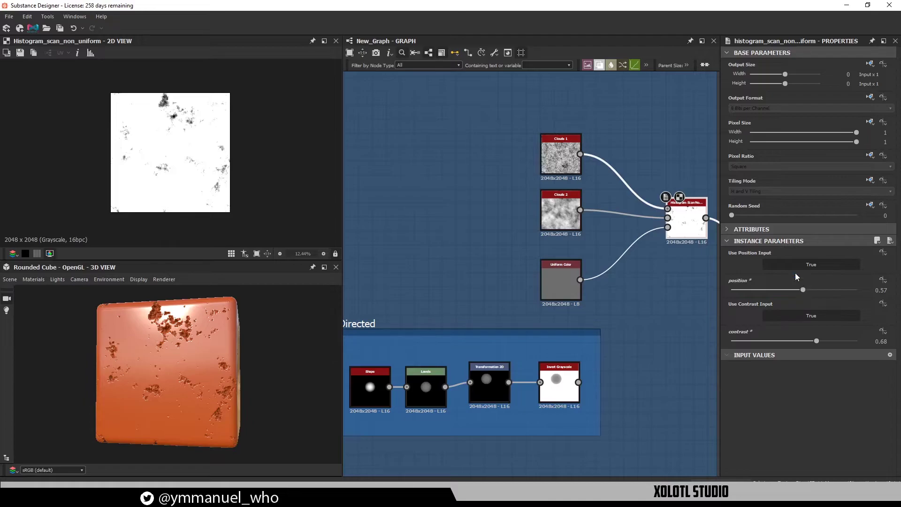
Inspect the Clouds 1, Clouds 2 and grey Uniform Color inputs, then lower the scan position to 0.51
left_click(561, 153)
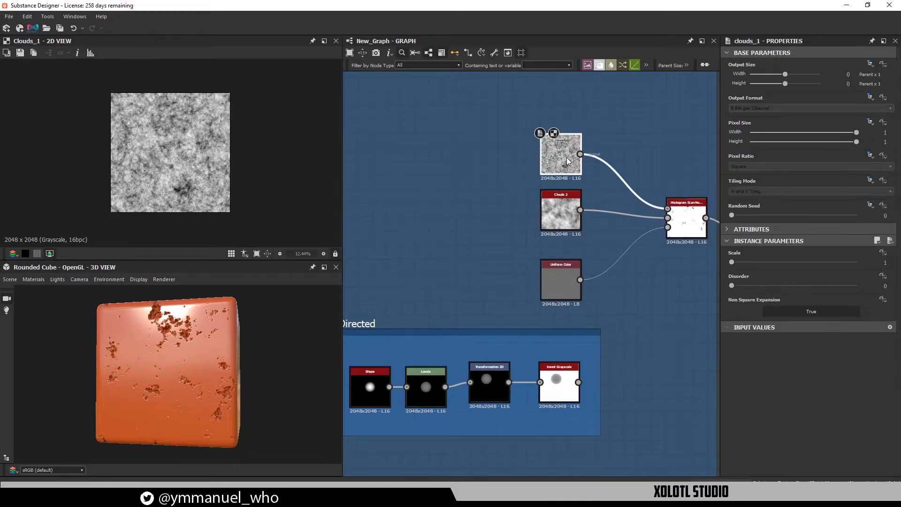
left_click(566, 208)
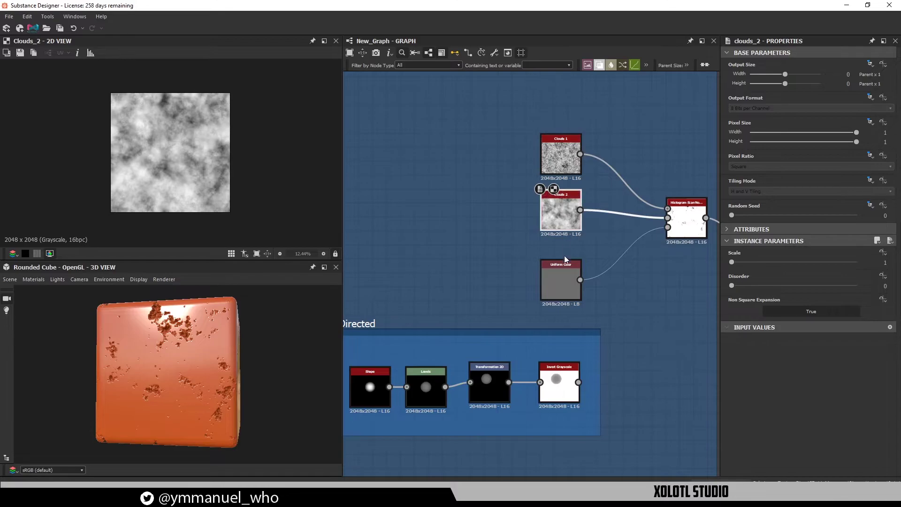
left_click(564, 270)
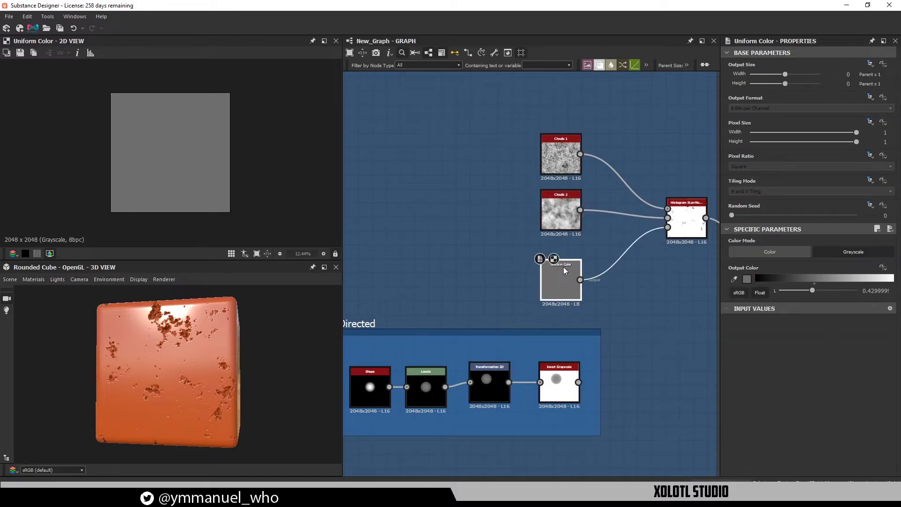
left_click(686, 224)
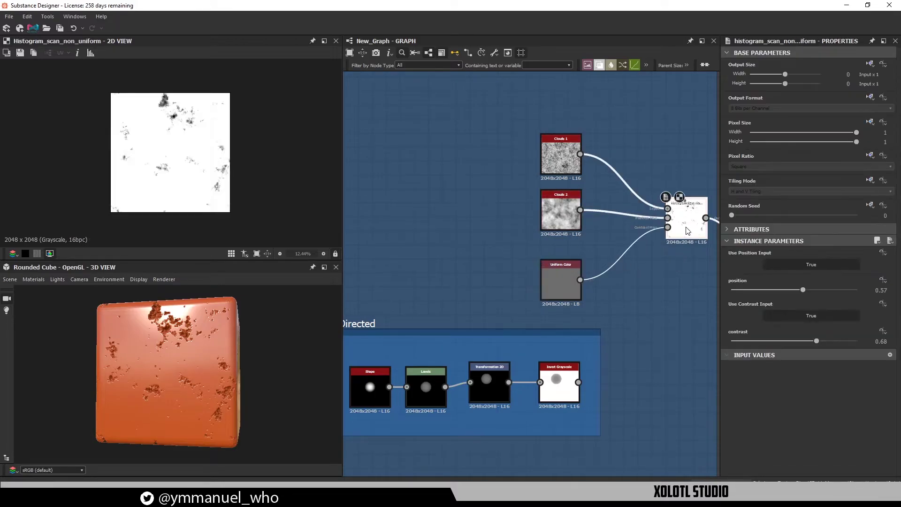
left_click_drag(803, 293, 797, 295)
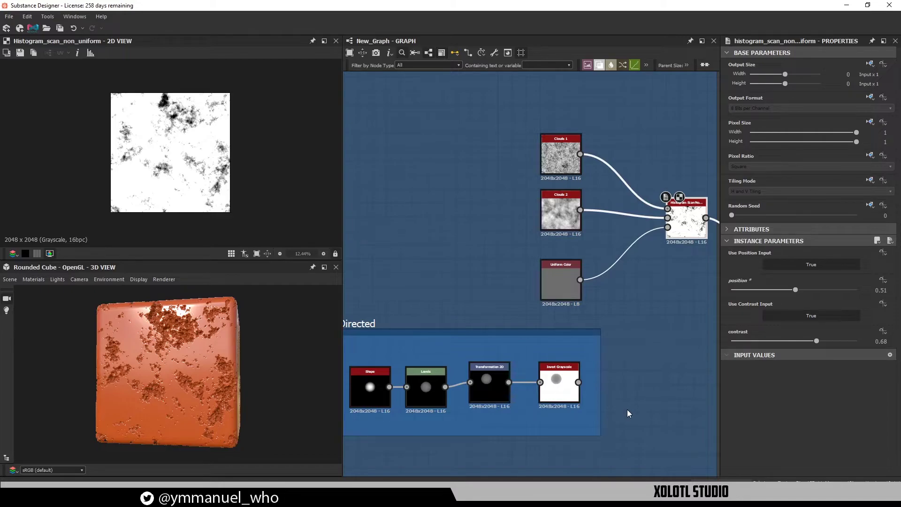
Feed Invert Grayscale into the scan's position input and offset the Transformation 2D circle to move the damage patch
left_click(377, 392)
left_click(487, 389)
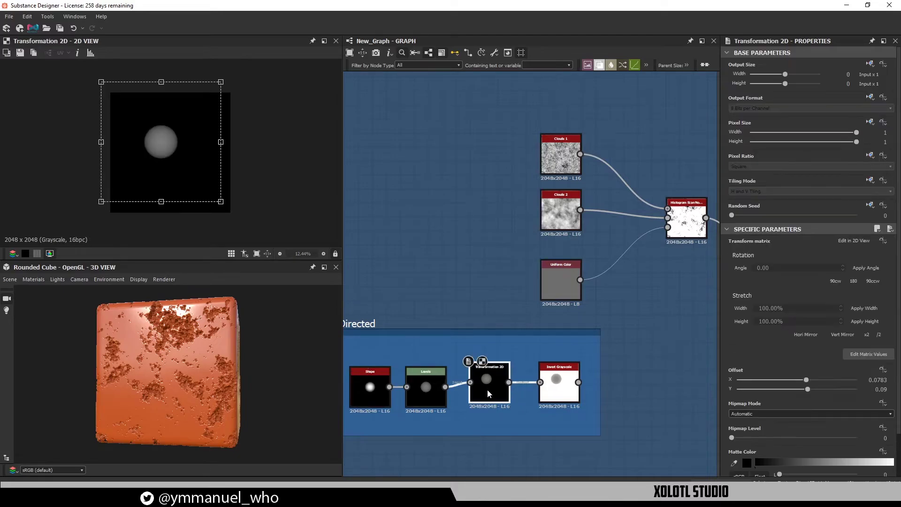
left_click(562, 391)
left_click_drag(579, 383, 668, 218)
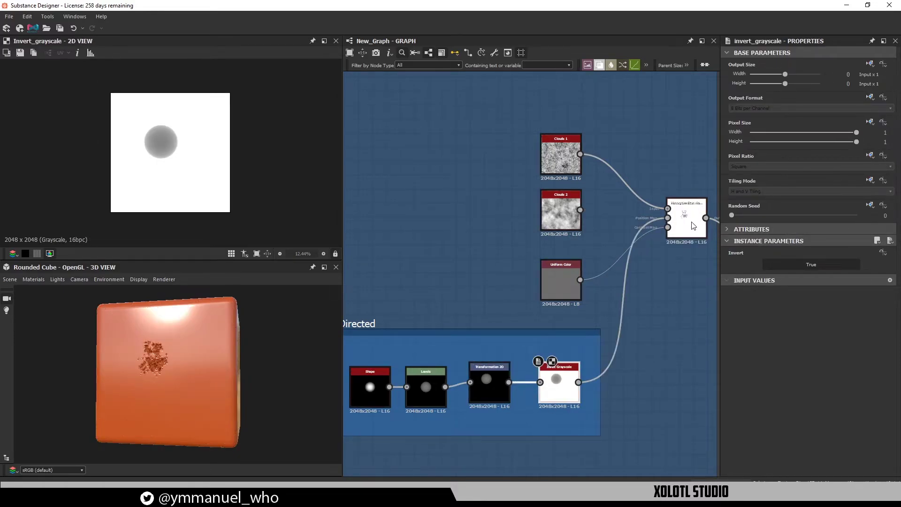
left_click(684, 226)
left_click(494, 390)
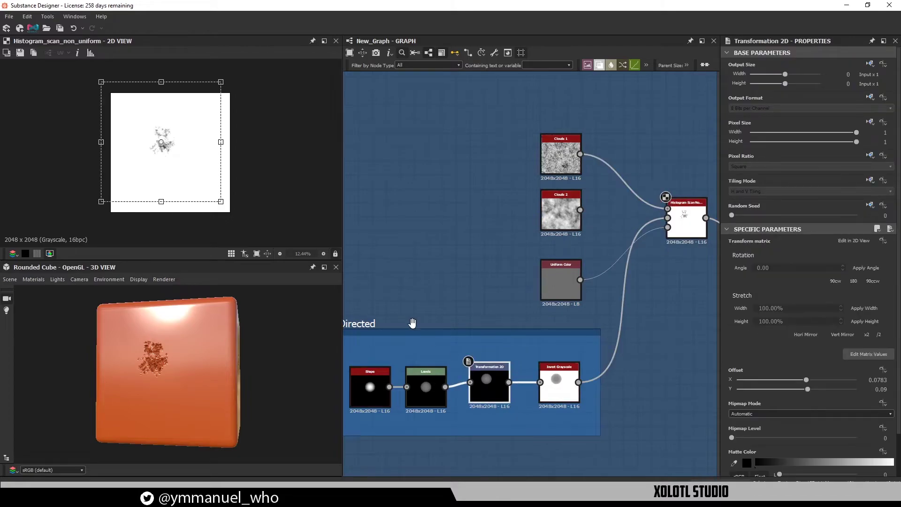
left_click_drag(207, 161, 227, 140)
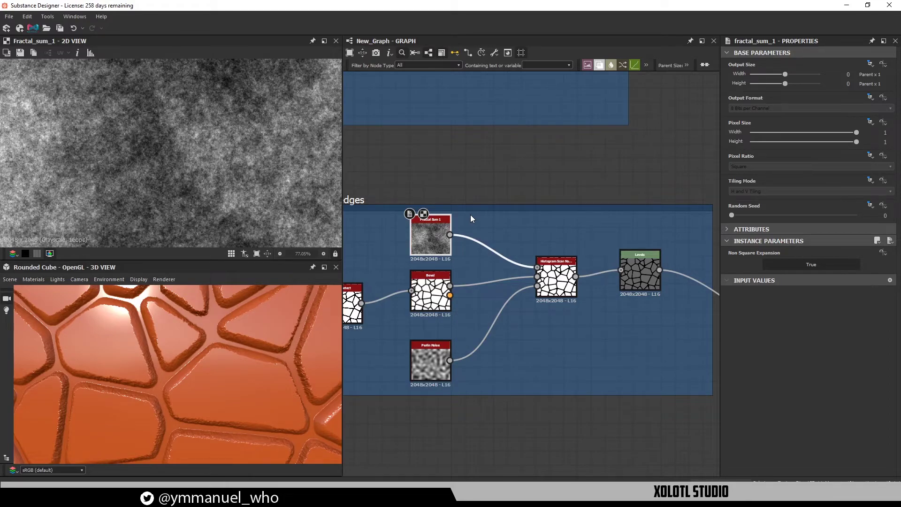
Preview the tile-edge frame's Fractal Sum 1 noise and Bevel height output
left_click(476, 195)
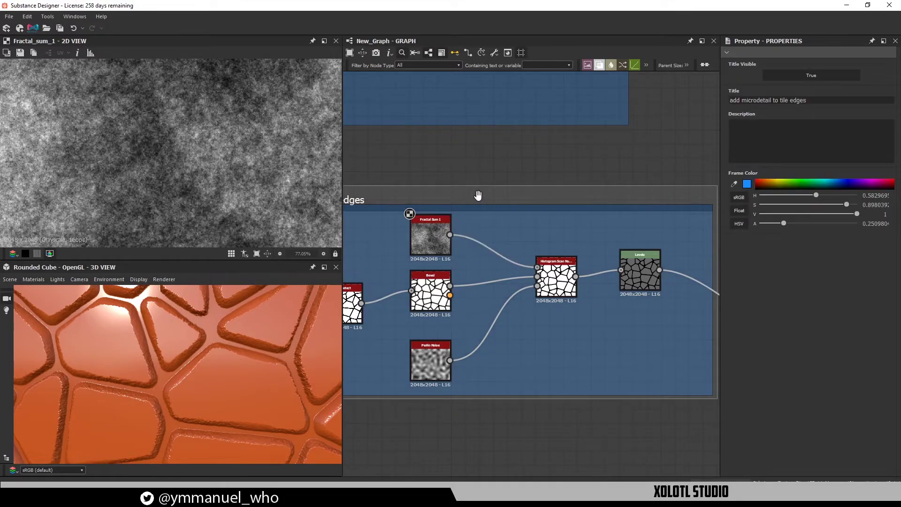
left_click(428, 233)
double_click(433, 295)
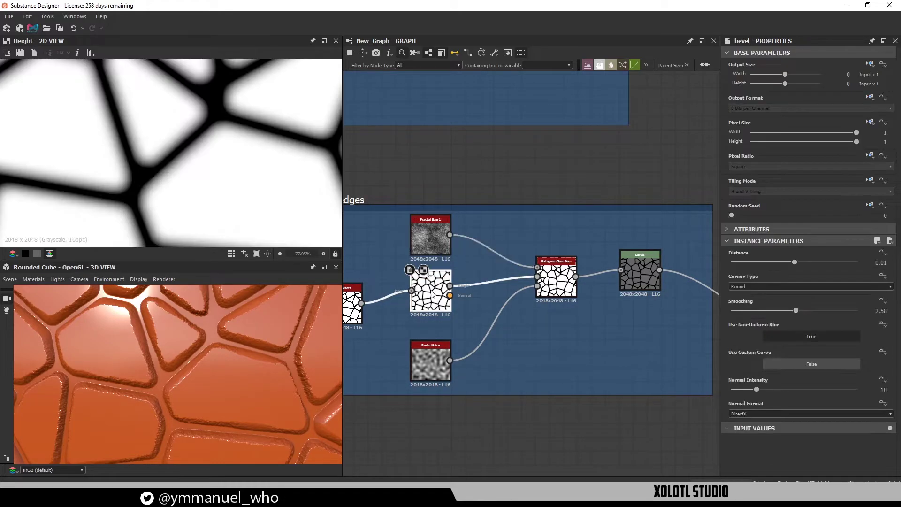
scroll(212, 141, "down", 3)
scroll(211, 142, "up", 3)
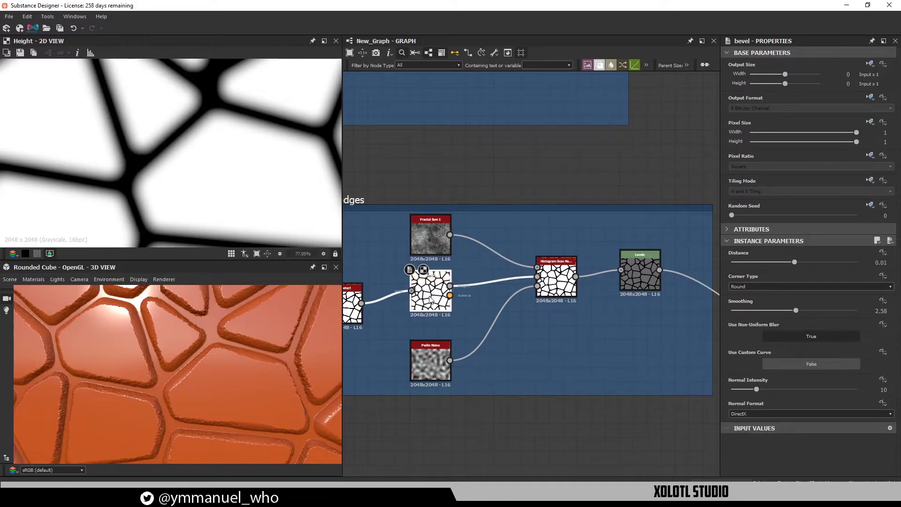
Preview the Perlin Noise input and the tile-edge Histogram Scan result, then move to the puddles frame
double_click(423, 357)
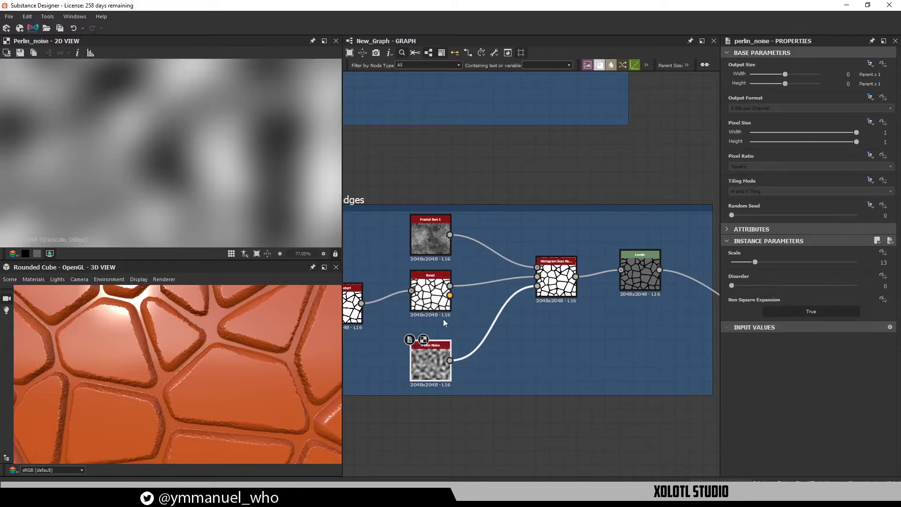
double_click(556, 280)
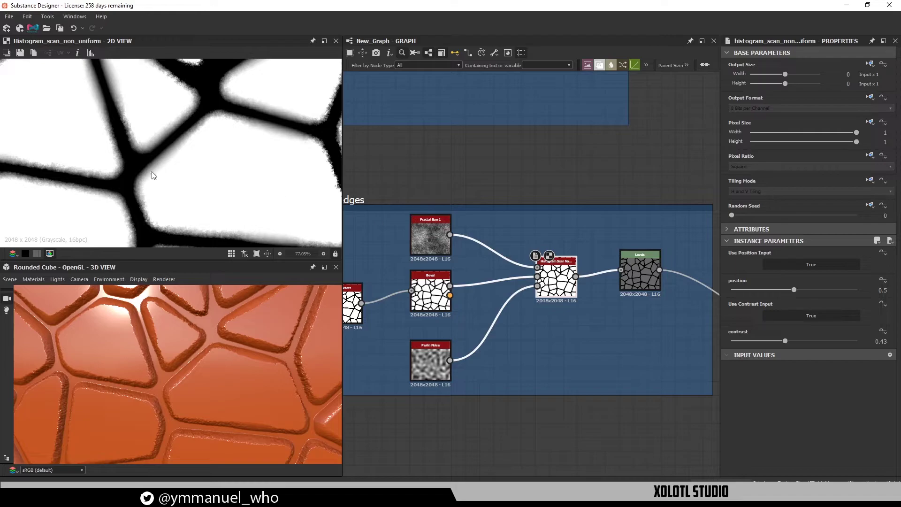
scroll(139, 185, "up", 4)
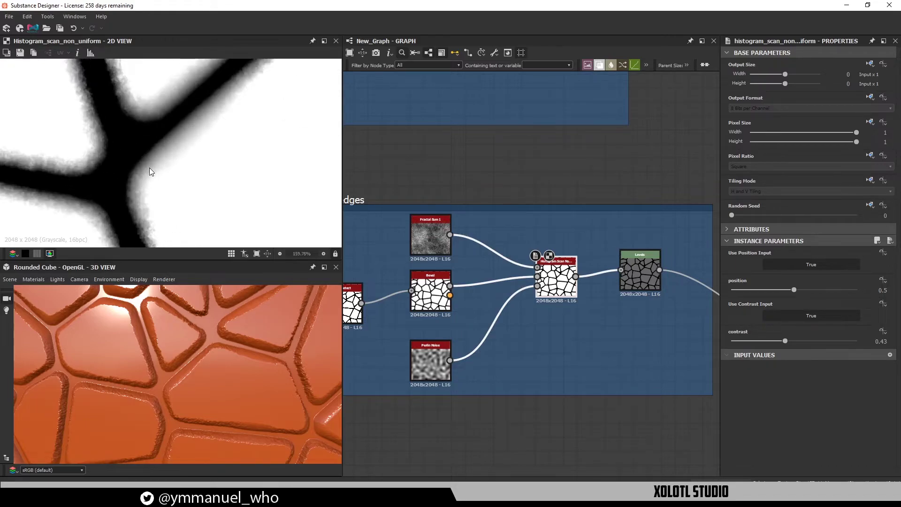
scroll(203, 182, "down", 6)
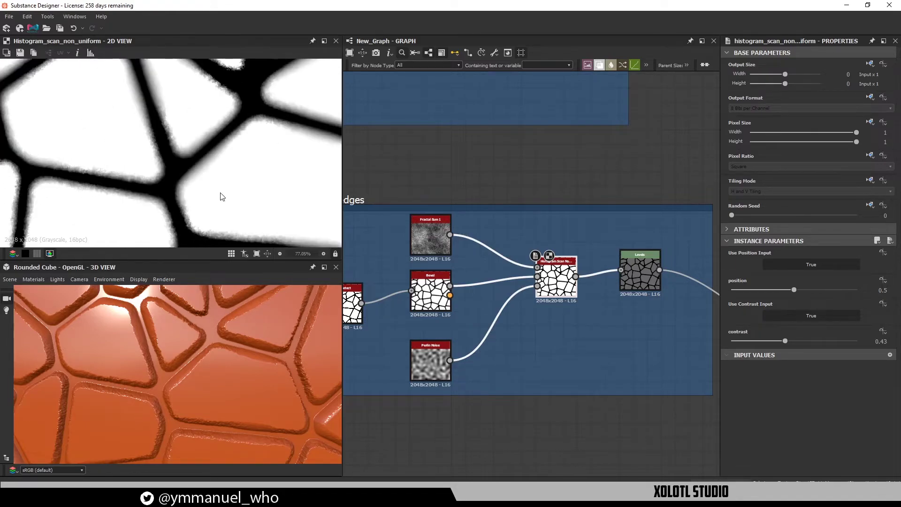
scroll(176, 376, "up", 5)
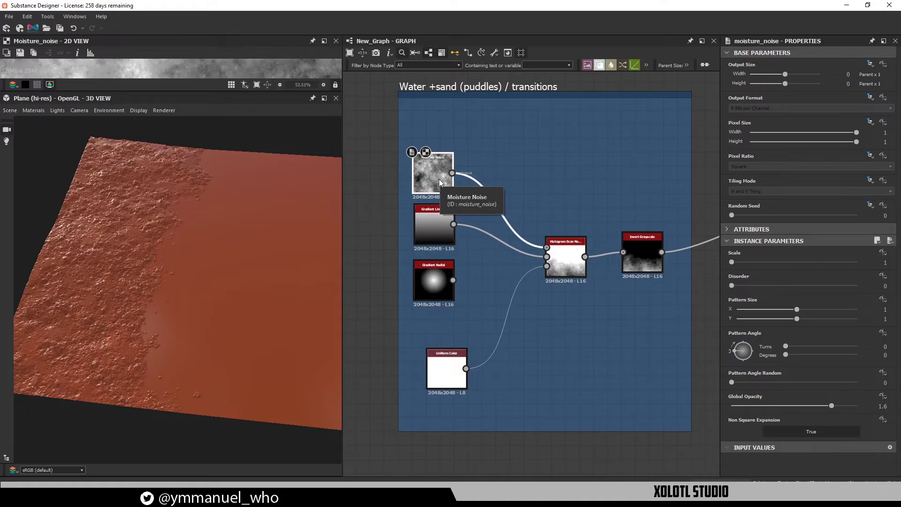
Replace Gradient Linear with Gradient Radial on the puddle Histogram Scan's position input, forming a central puddle
left_click(447, 224)
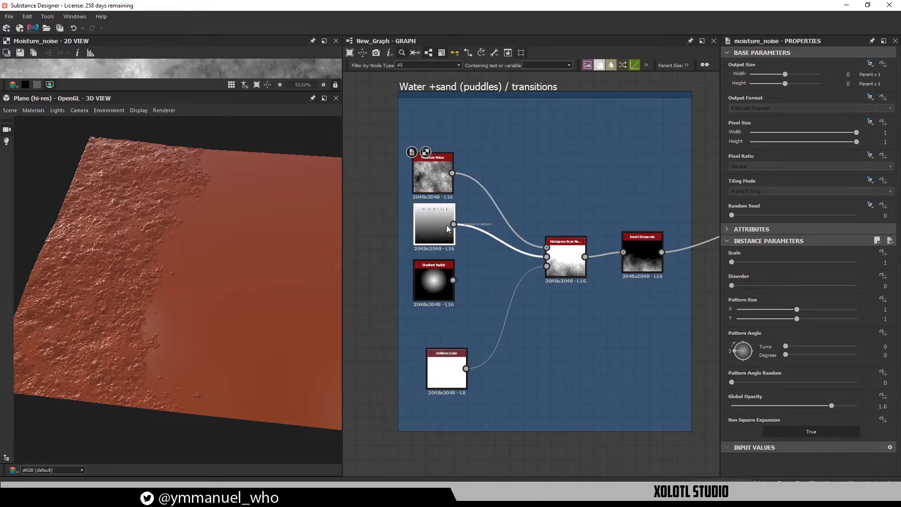
left_click(442, 371)
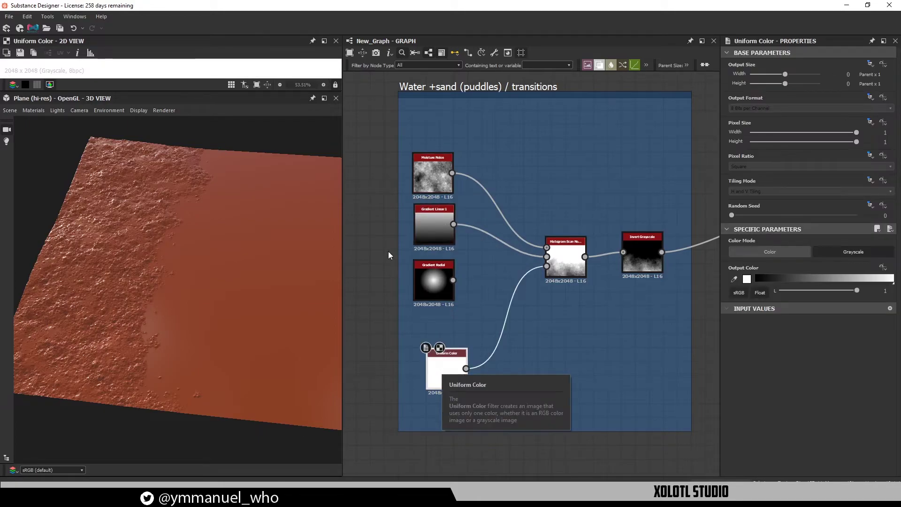
left_click_drag(203, 301, 207, 270)
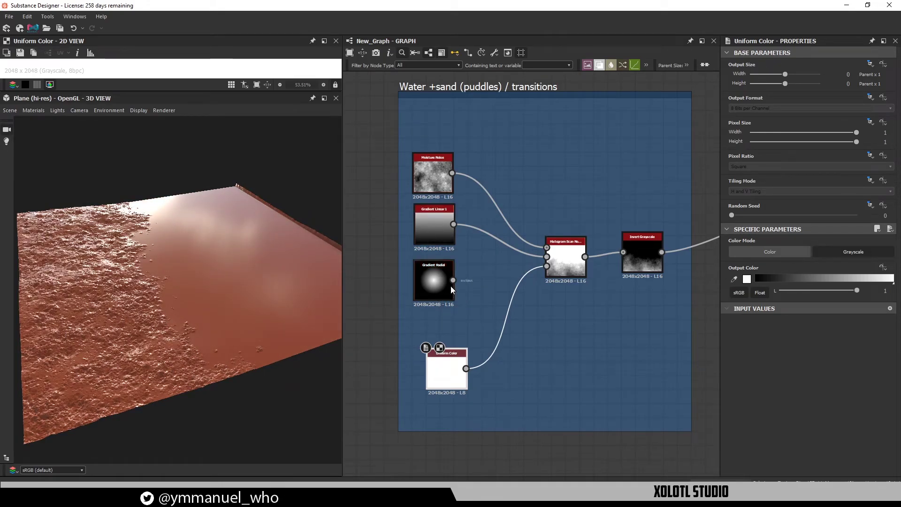
left_click_drag(453, 280, 547, 256)
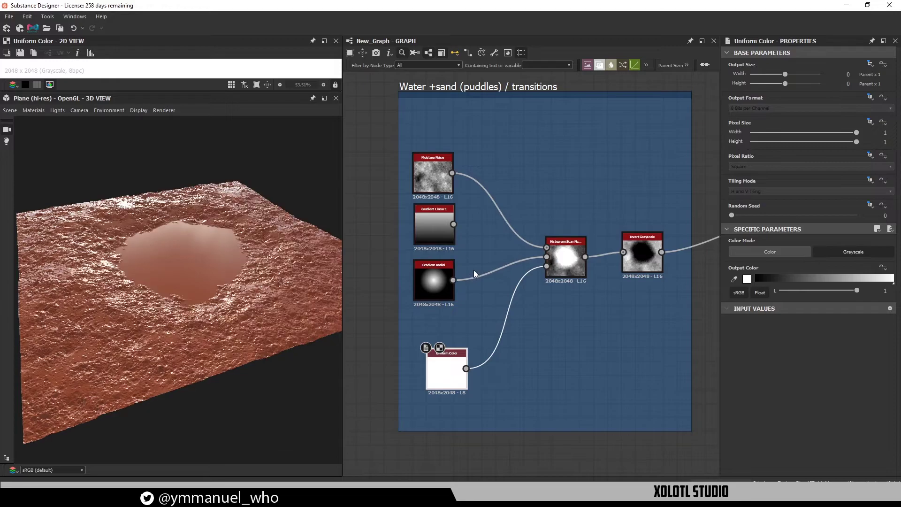
left_click_drag(231, 272, 143, 275)
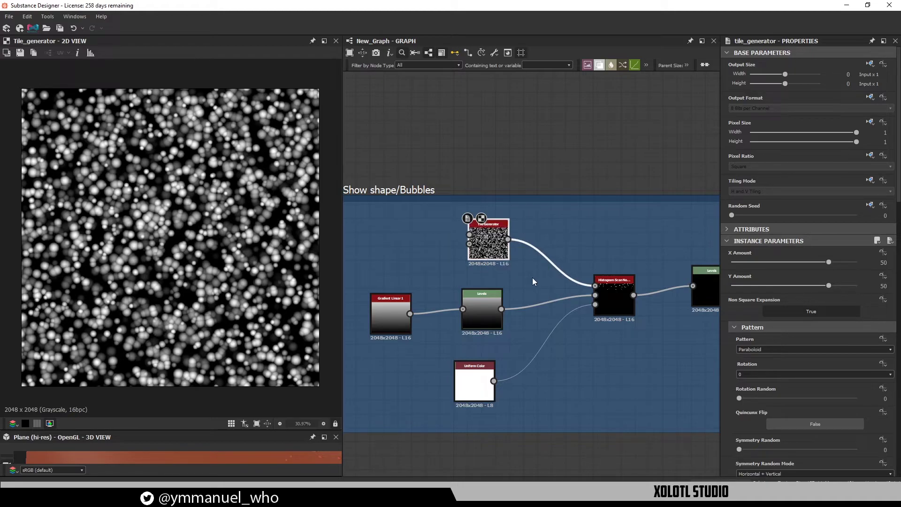
Lower the bubbles Histogram Scan position to 0.21, then raise it to 0.31 for more bubbles
left_click(489, 301)
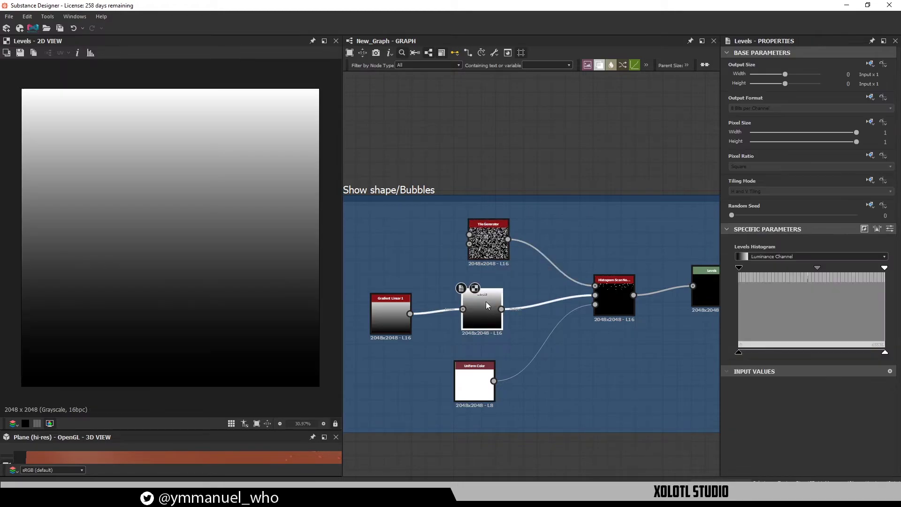
left_click(484, 377)
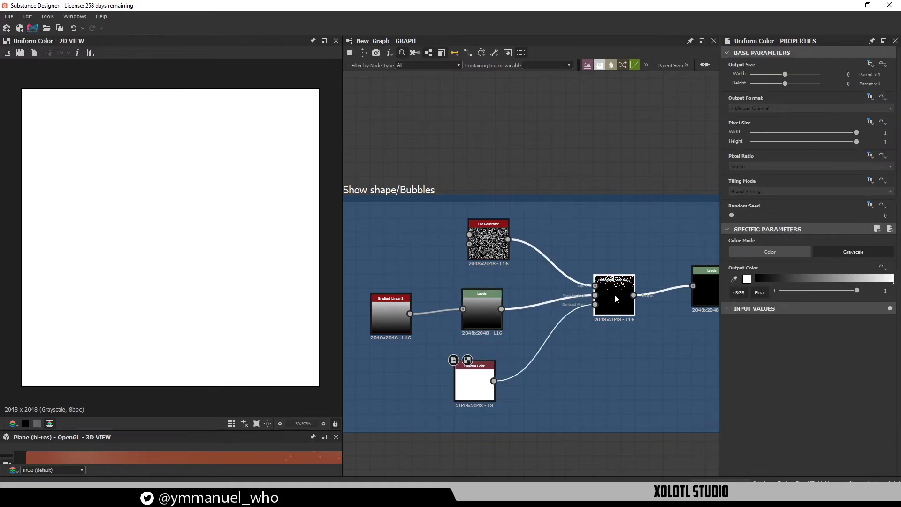
left_click(617, 299)
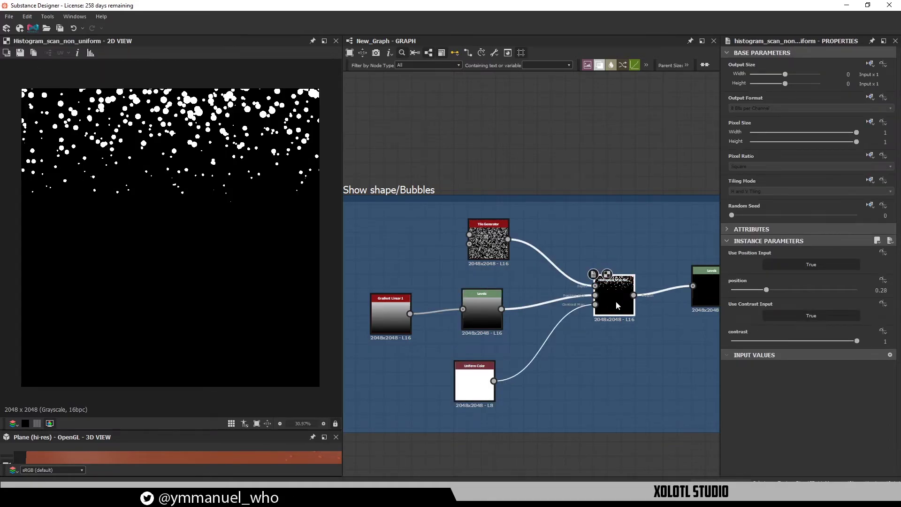
left_click_drag(765, 294, 759, 294)
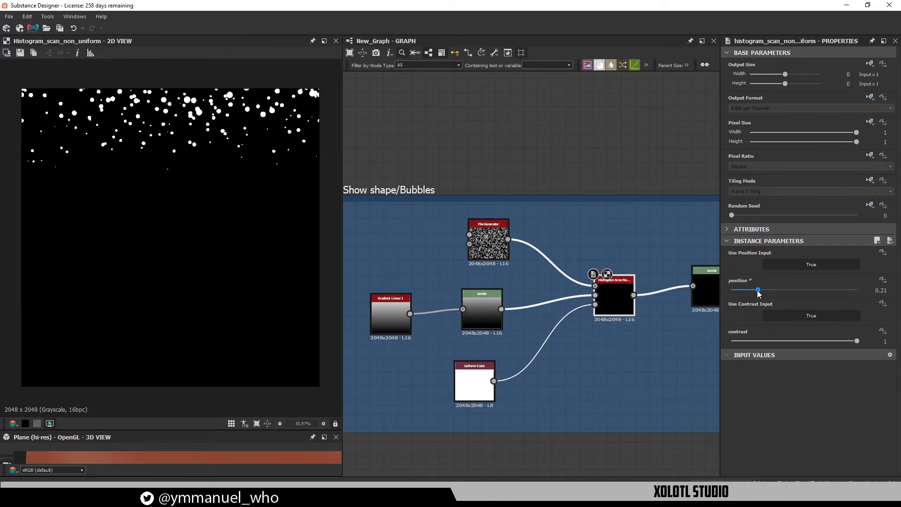
left_click_drag(759, 294, 773, 293)
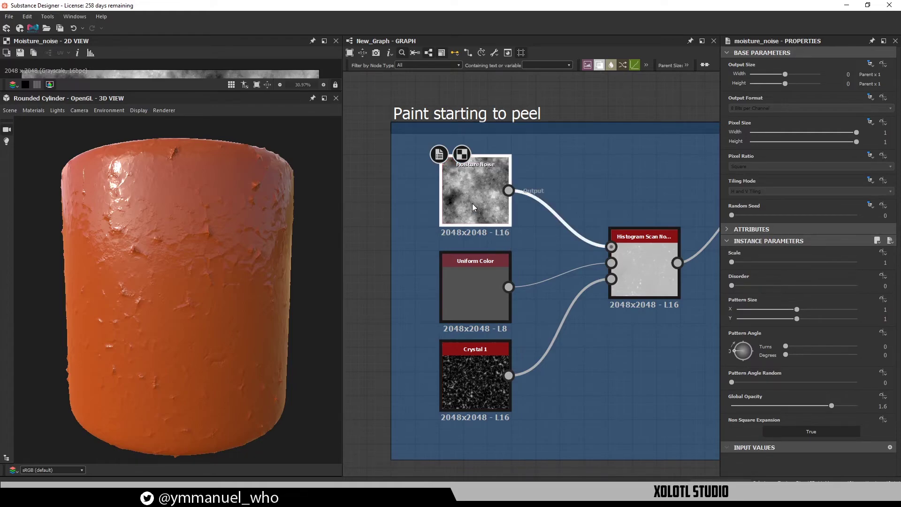
Preview Uniform Color and Crystal 1, then set the peeling-paint Histogram Scan contrast to 0.32
left_click(470, 280)
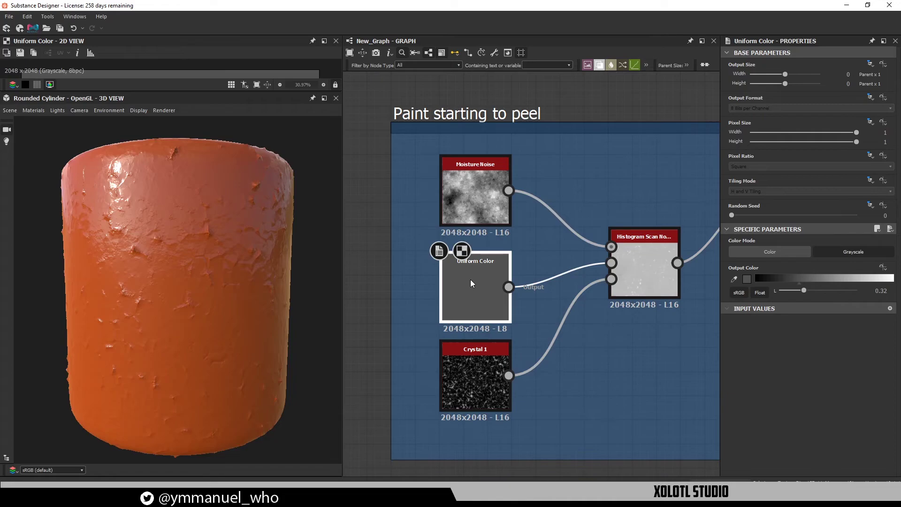
left_click(466, 389)
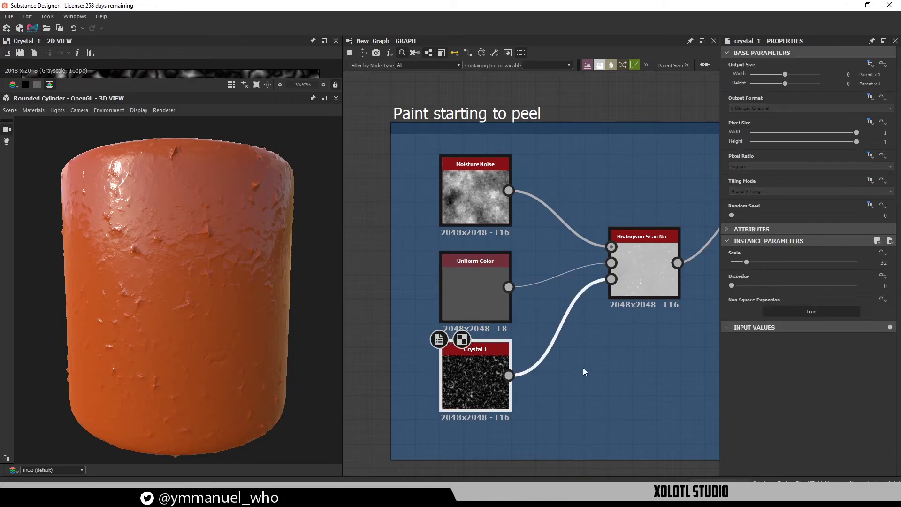
left_click(638, 273)
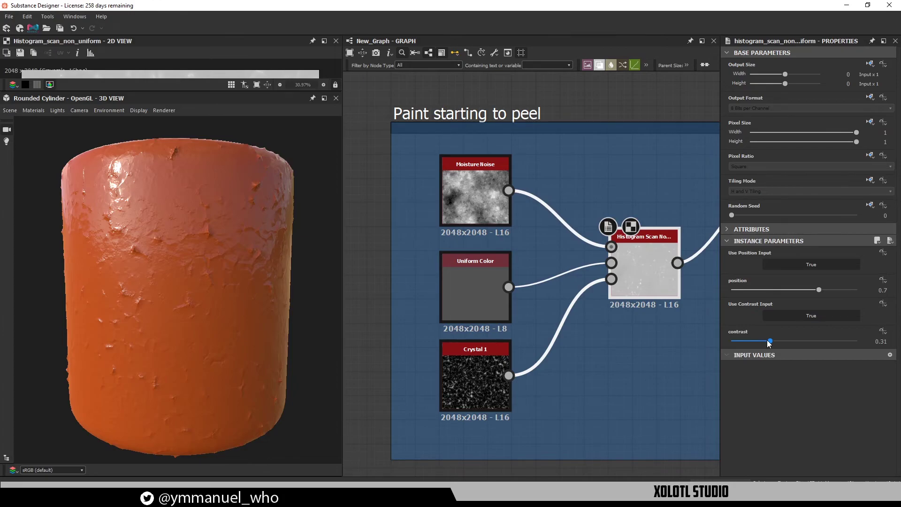
mouse_move(769, 341)
left_mouse_down()
mouse_move(760, 341)
mouse_move(771, 341)
left_mouse_up()
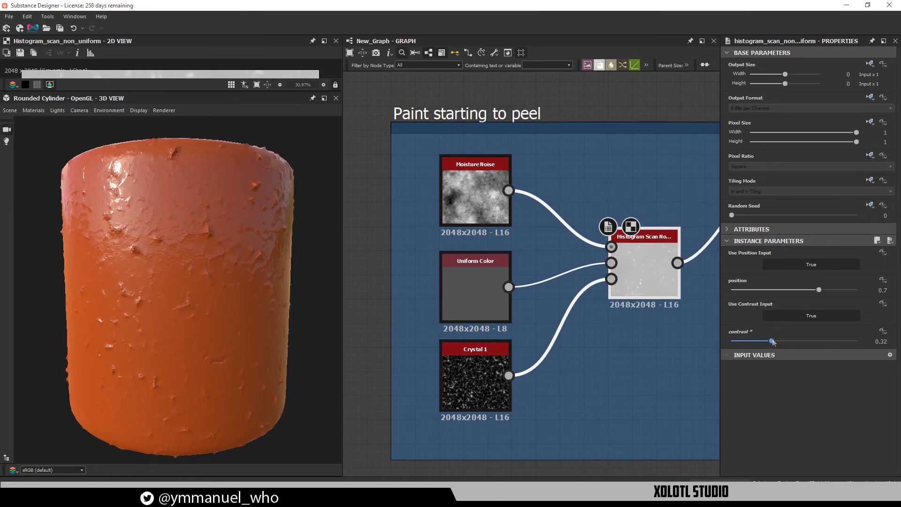